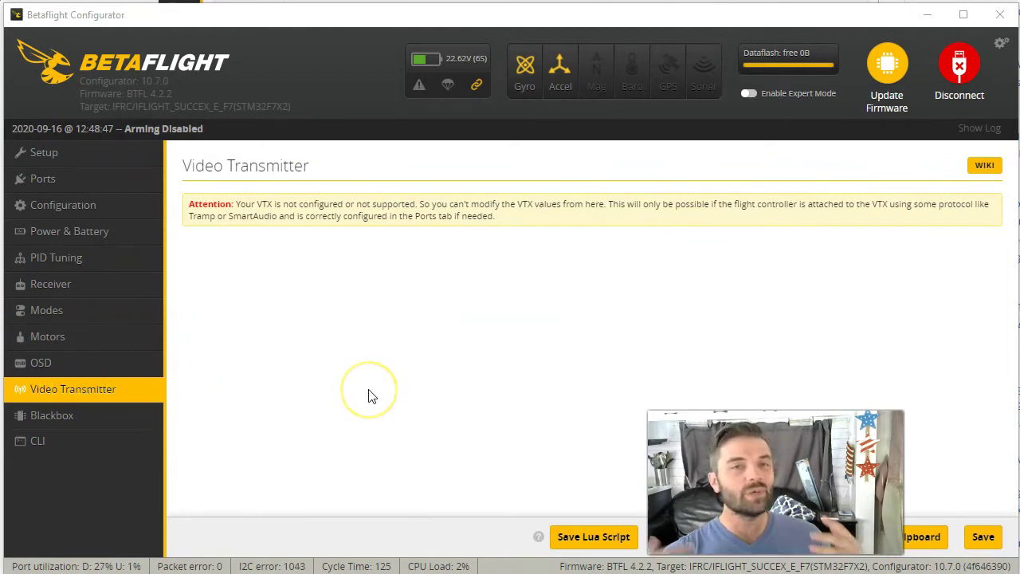
Go to the Ports tab and review UART1's peripheral options, leaving it Disabled
left_click(83, 184)
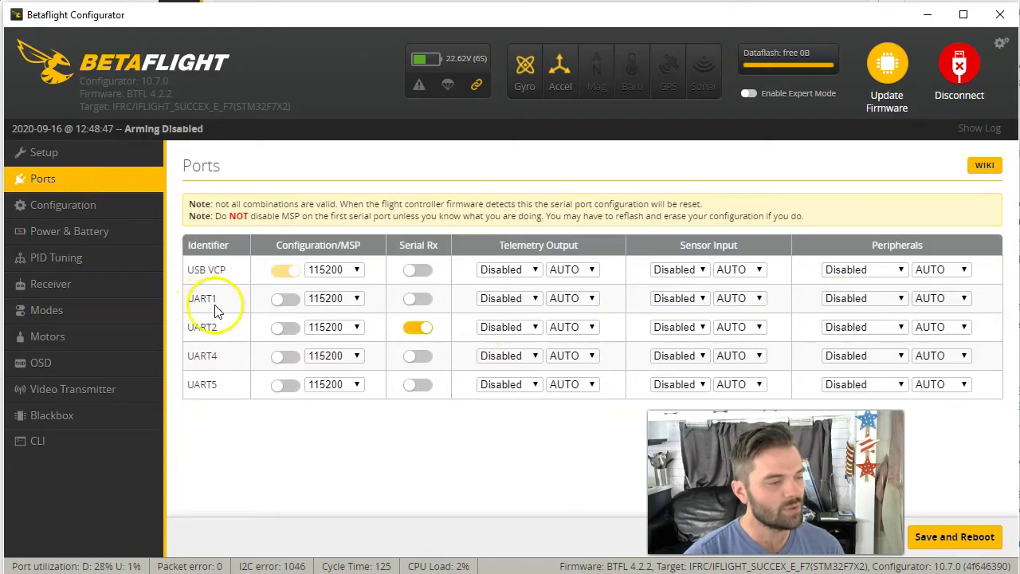
left_click(866, 300)
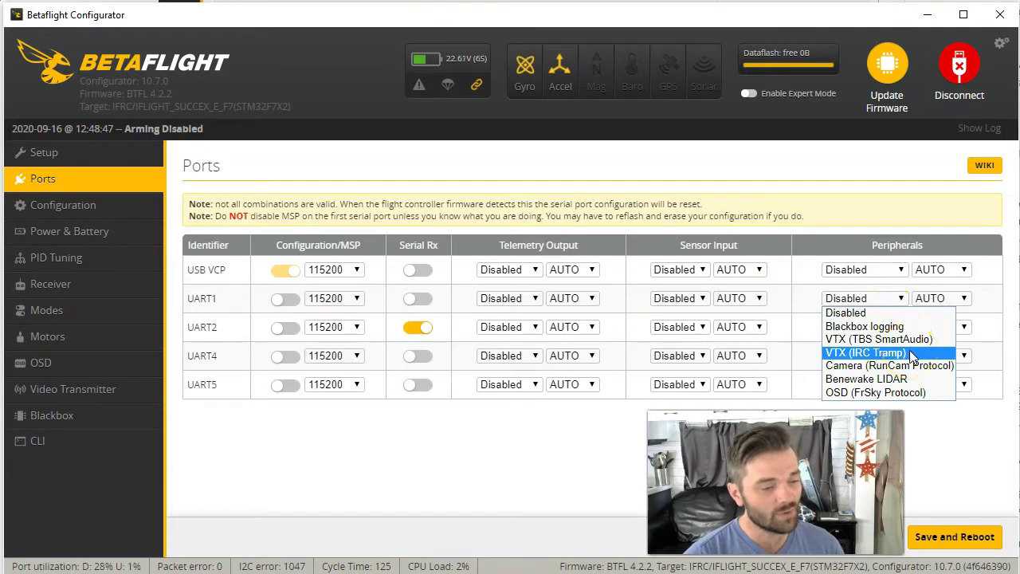
left_click(883, 225)
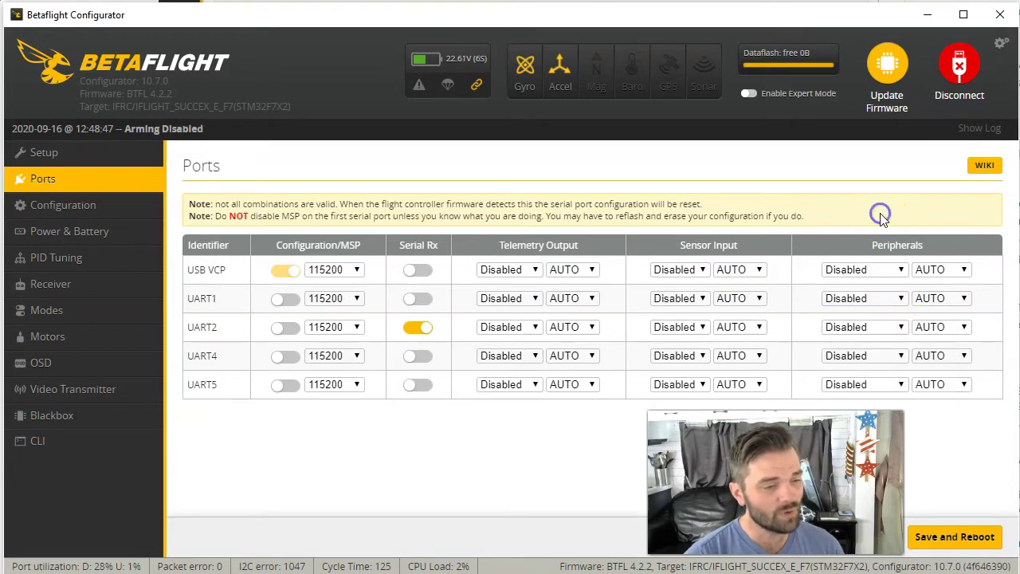
left_click(894, 301)
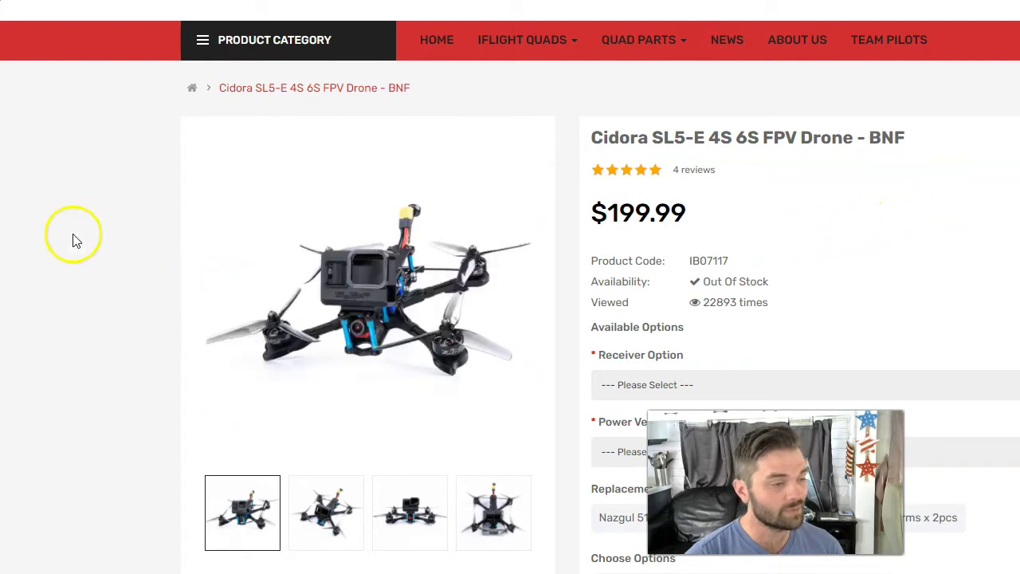
Scroll the Cidora SL5-E page down to the specs, which list the VTX protocol as IRC Tramp
scroll(79, 240, "down", 15)
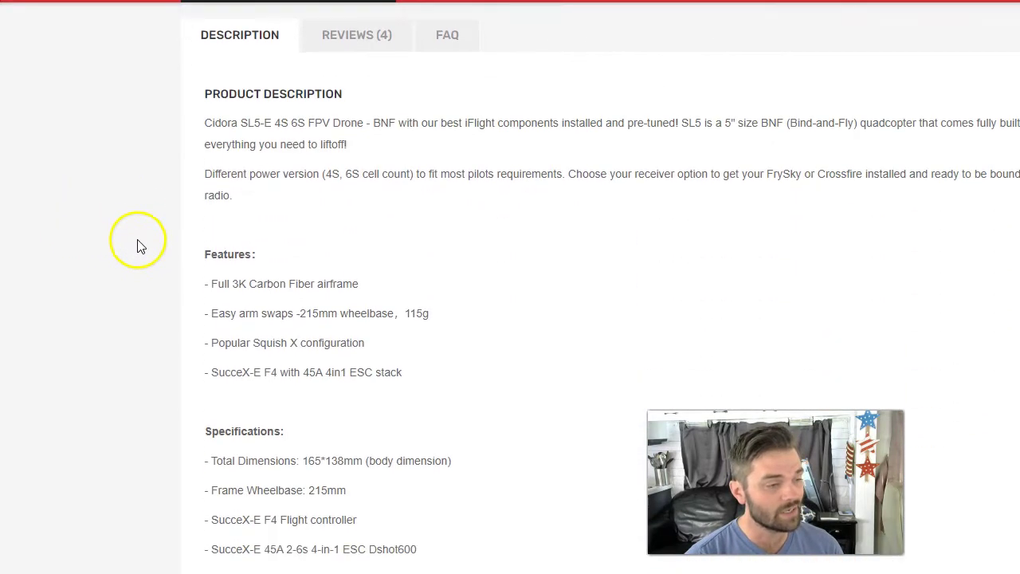
scroll(138, 246, "down", 3)
scroll(137, 247, "down", 4)
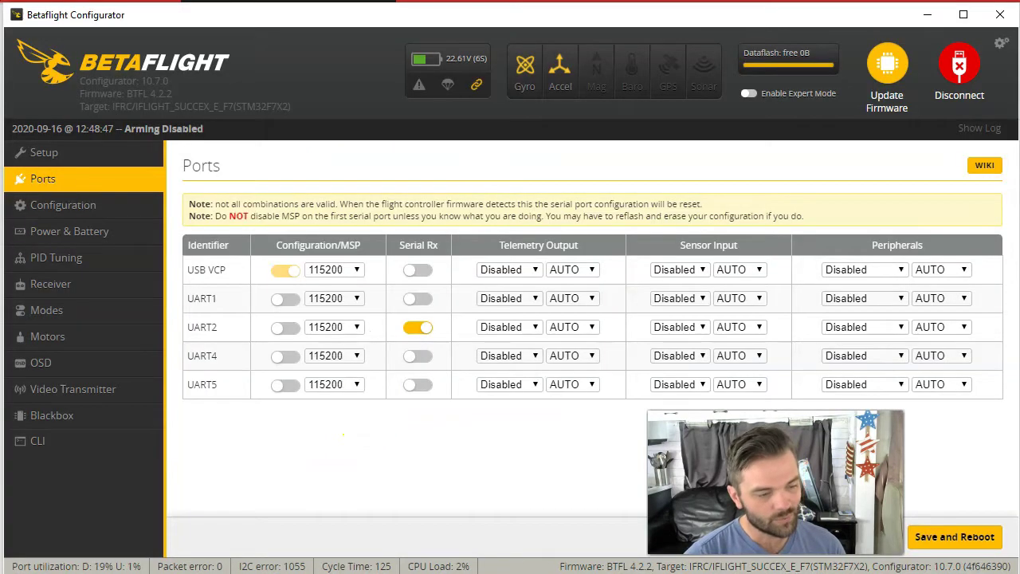
Assign VTX (IRC Tramp) to UART1, then review the Video Transmitter tab's VTX table
left_click(899, 298)
left_click(905, 353)
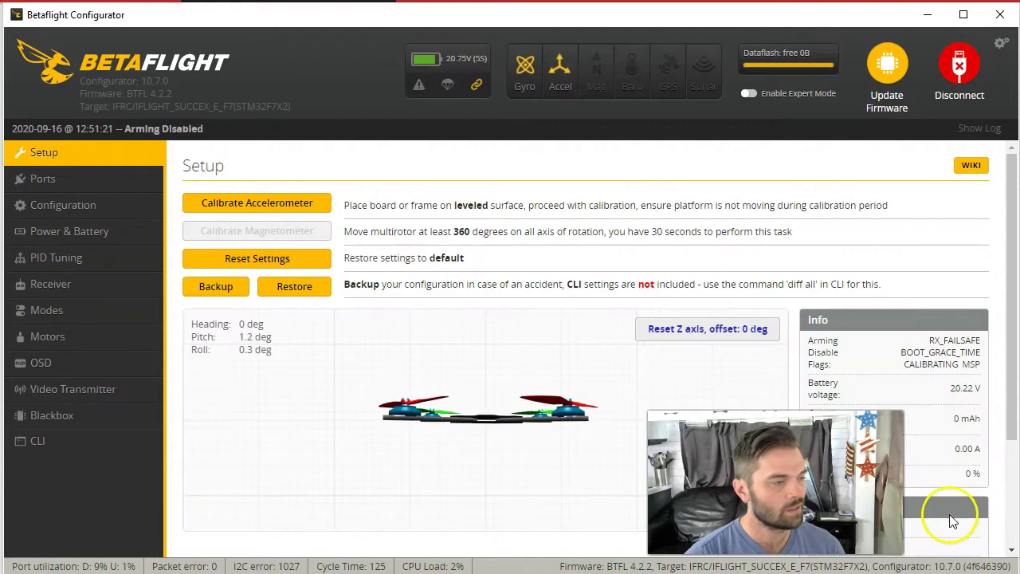
left_click(69, 391)
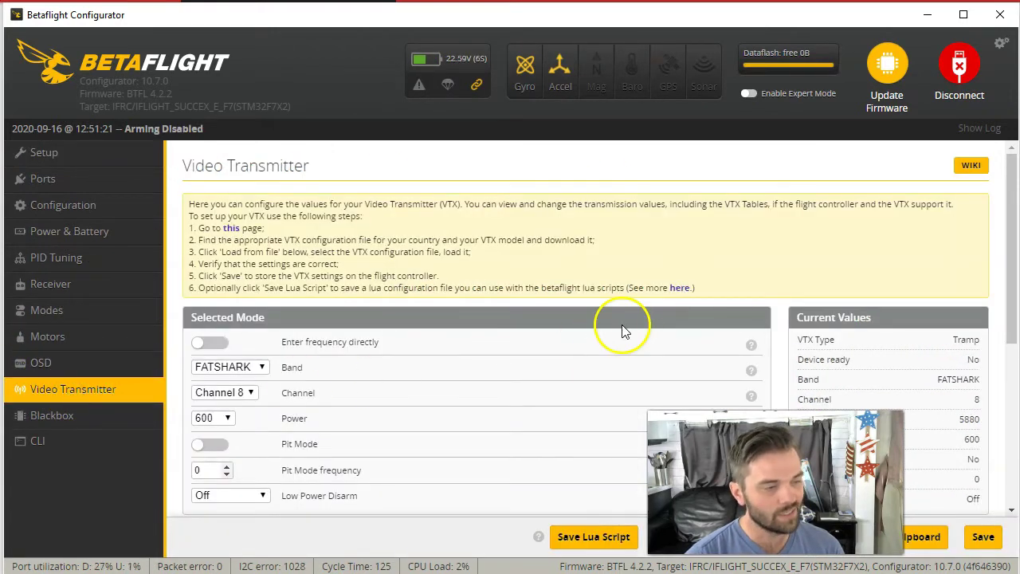
scroll(624, 331, "down", 4)
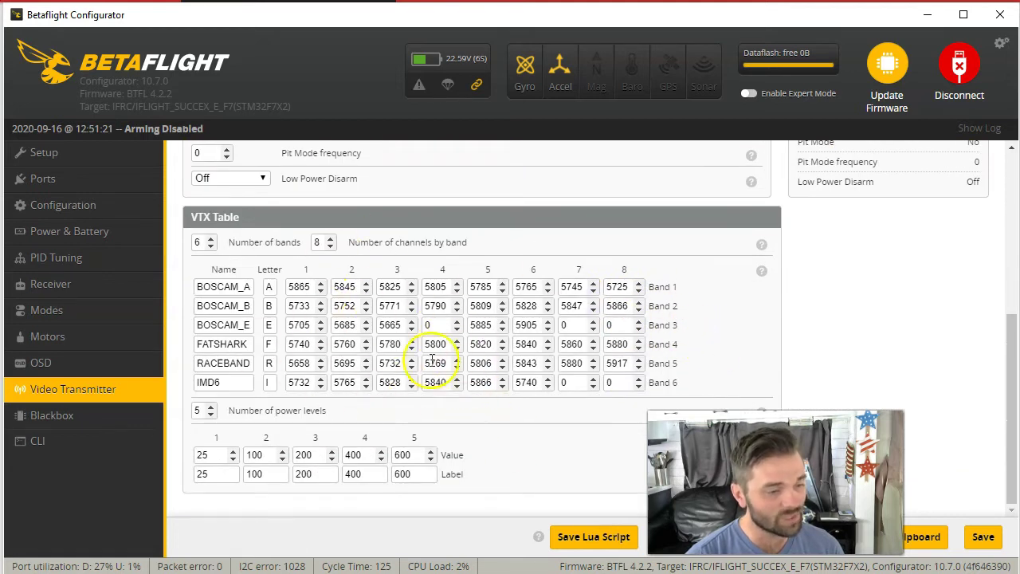
scroll(470, 431, "up", 4)
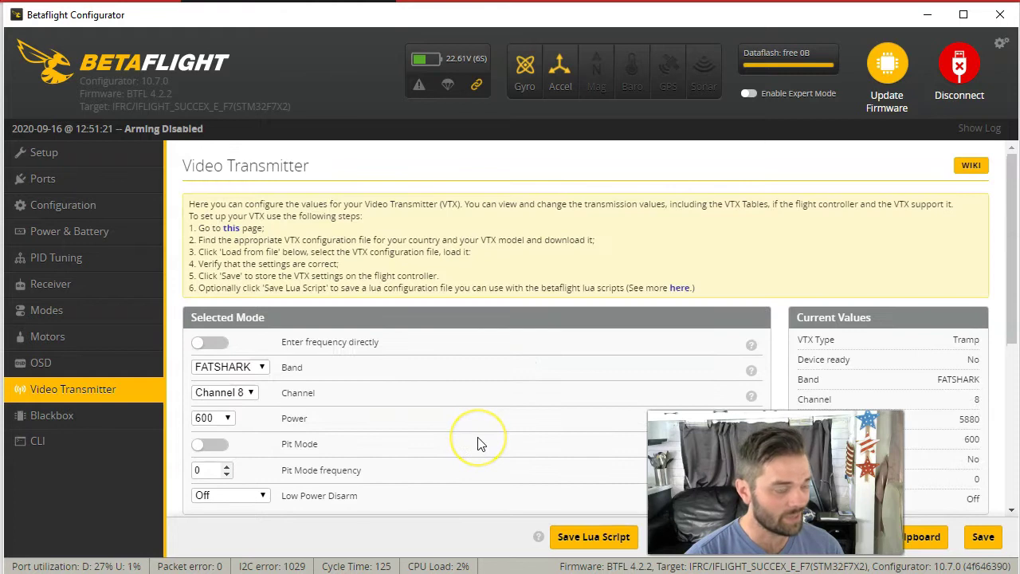
Clear the band and power to None, then set the band back to FATSHARK
left_click(260, 367)
left_click(241, 382)
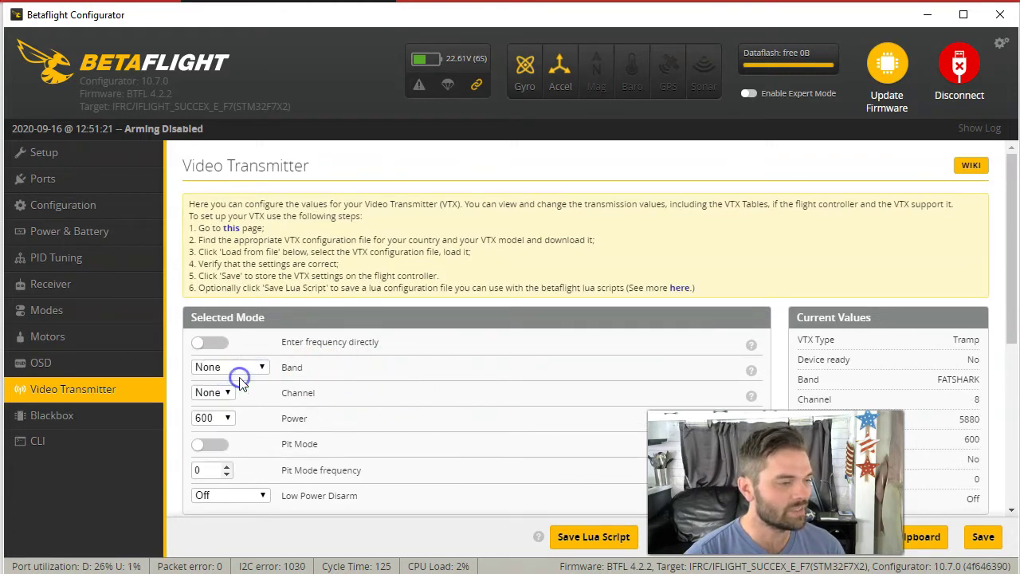
left_click(223, 418)
left_click(224, 431)
left_click(257, 368)
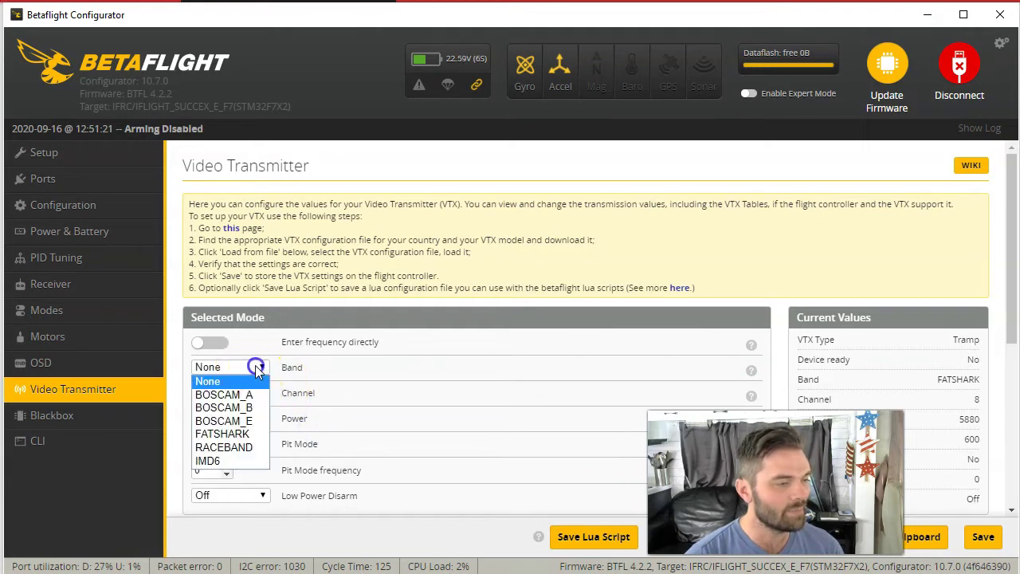
left_click(243, 437)
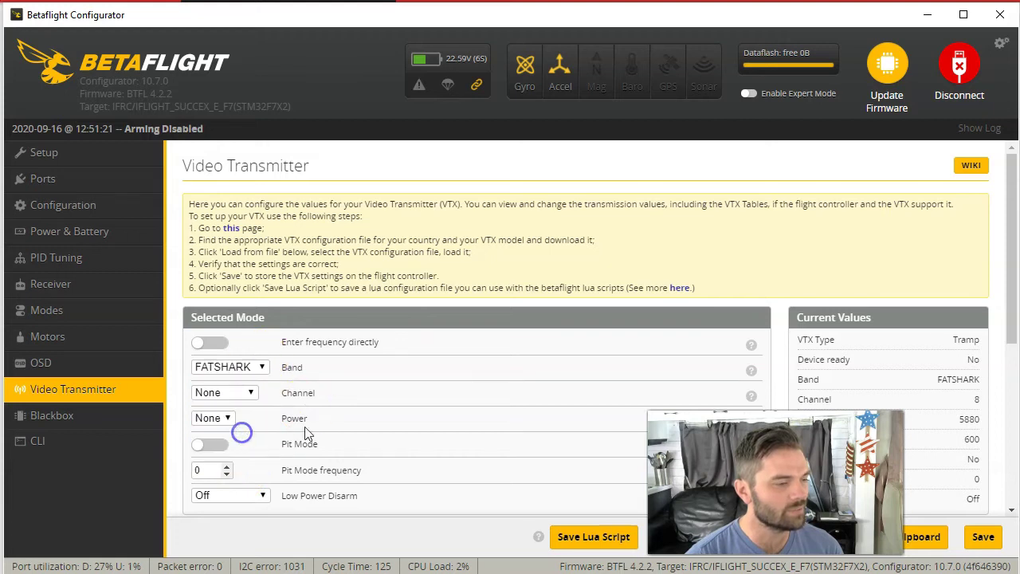
Find and open the IRC Tramp (US version) VTX table JSON file on GitHub
left_click(232, 228)
scroll(278, 243, "down", 6)
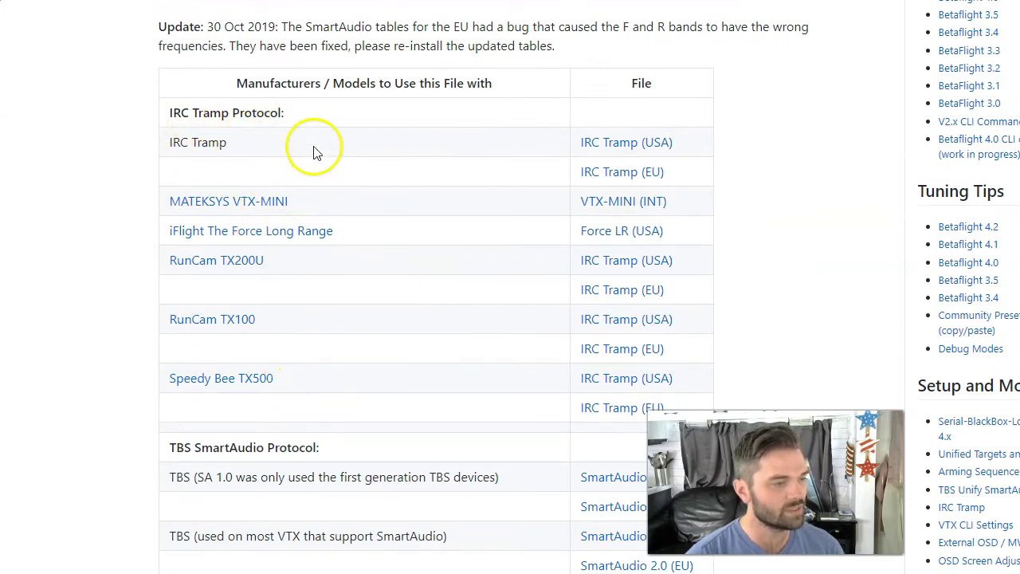
left_click(635, 149)
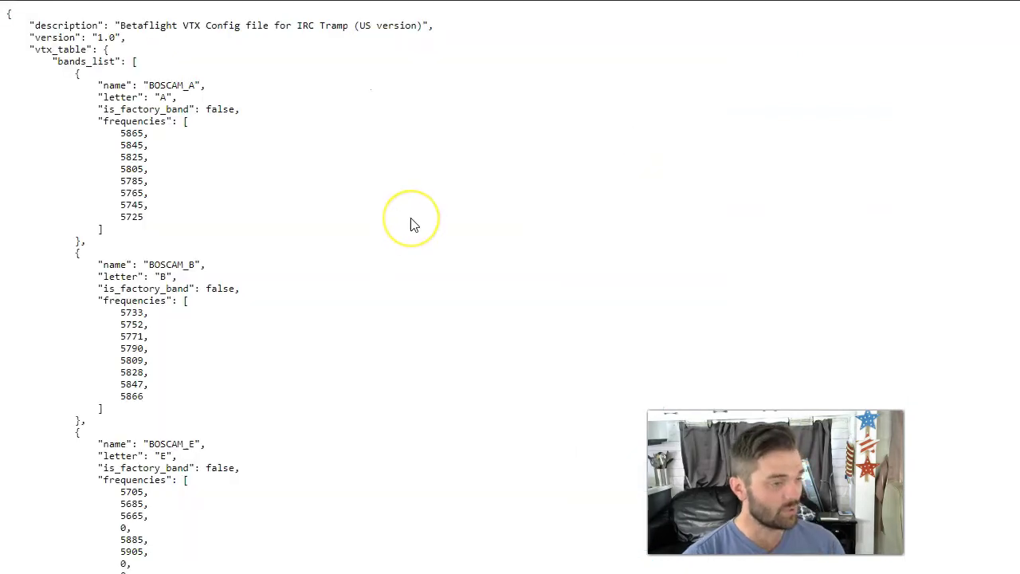
scroll(412, 223, "down", 1)
scroll(412, 223, "down", 8)
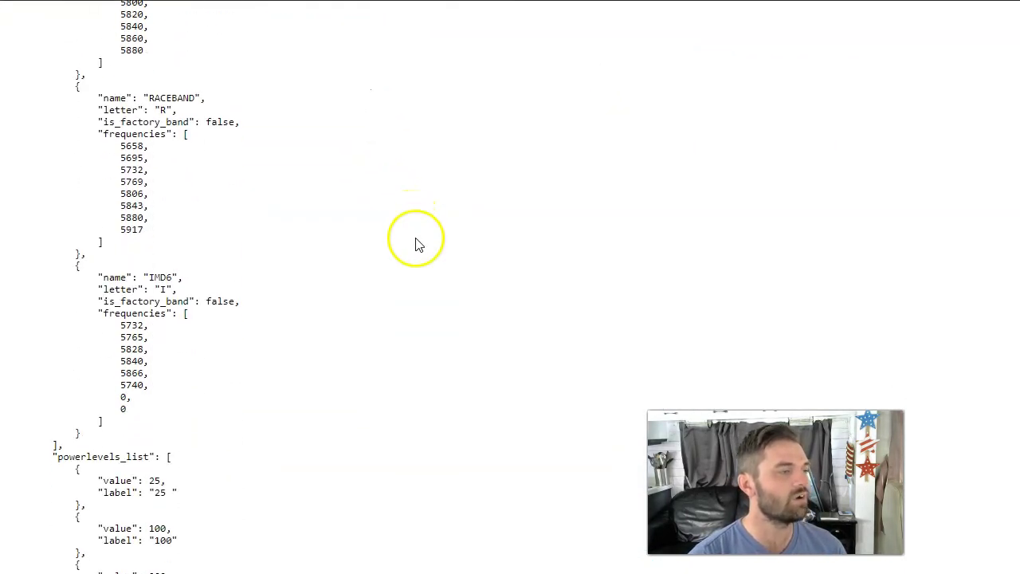
scroll(377, 346, "up", 9)
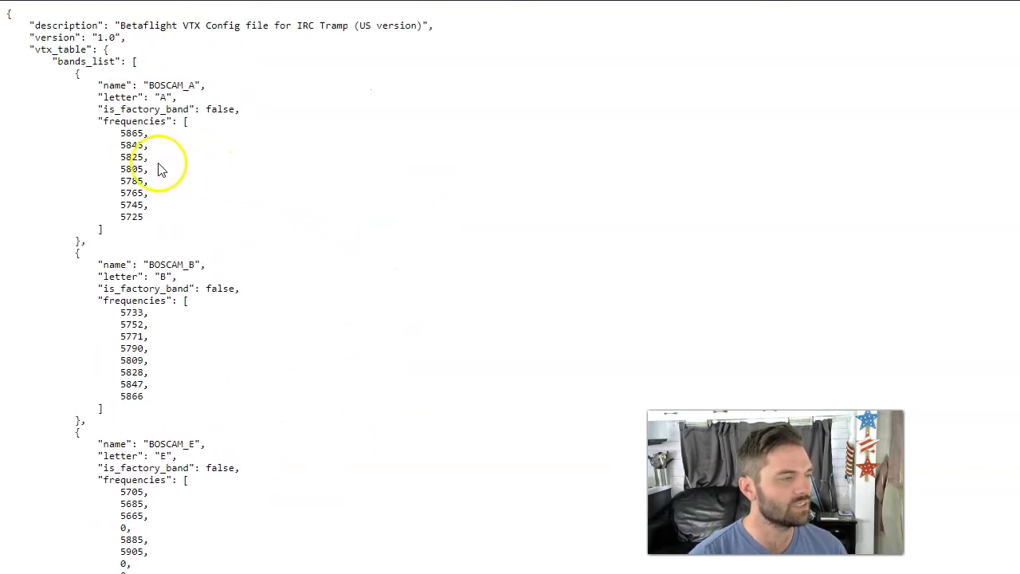
left_click(137, 188)
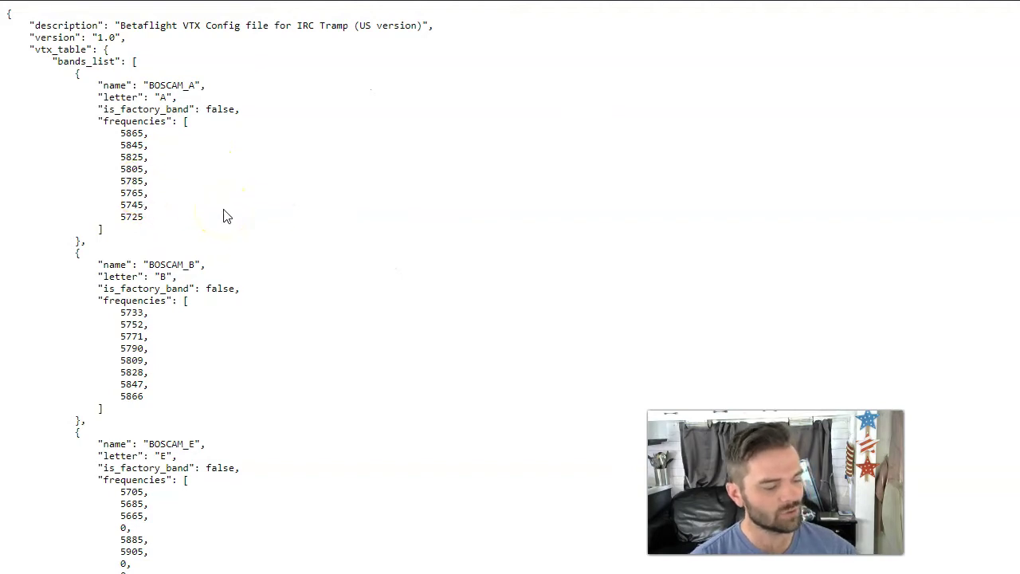
Select the entire JSON config and copy it
key("ctrl+a")
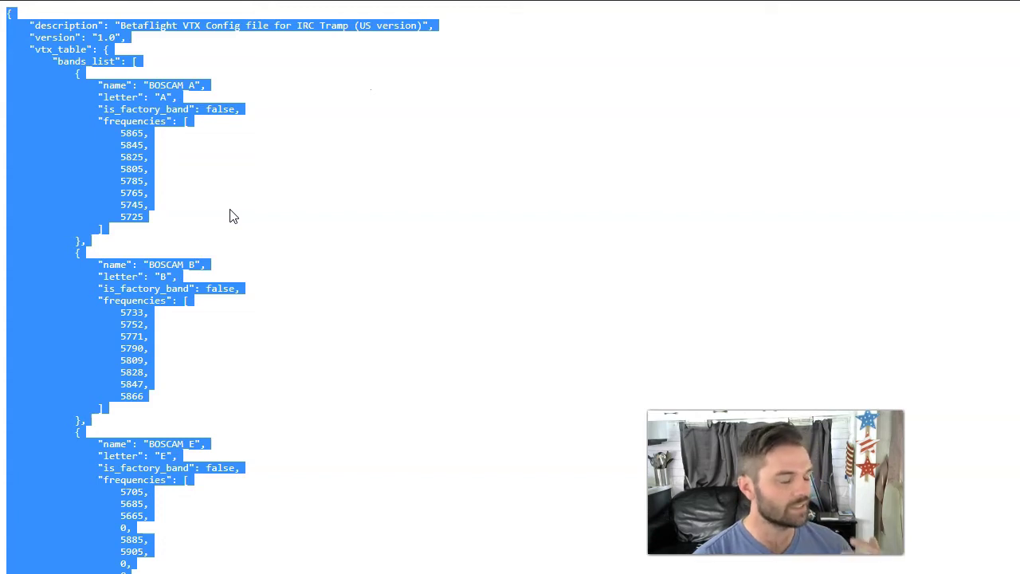
right_click(78, 159)
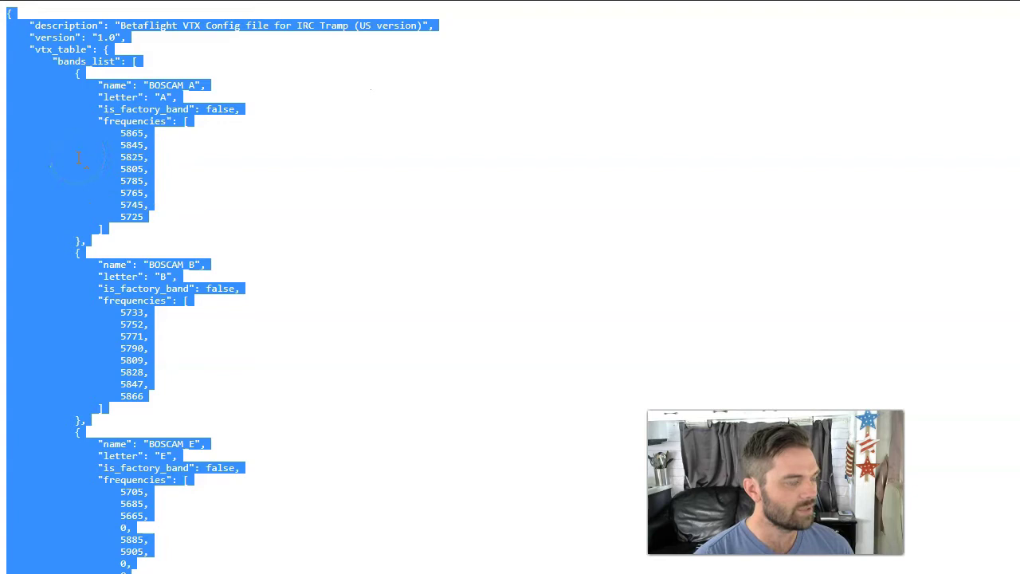
right_click(78, 160)
left_click(93, 169)
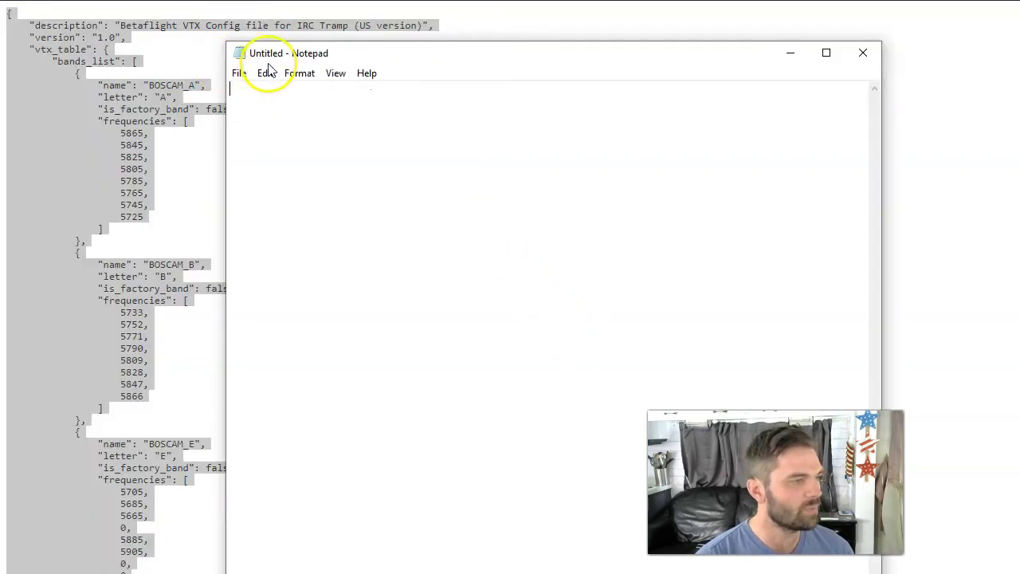
Paste the VTX JSON into Notepad and save it as cidora.json with All Files type
right_click(409, 183)
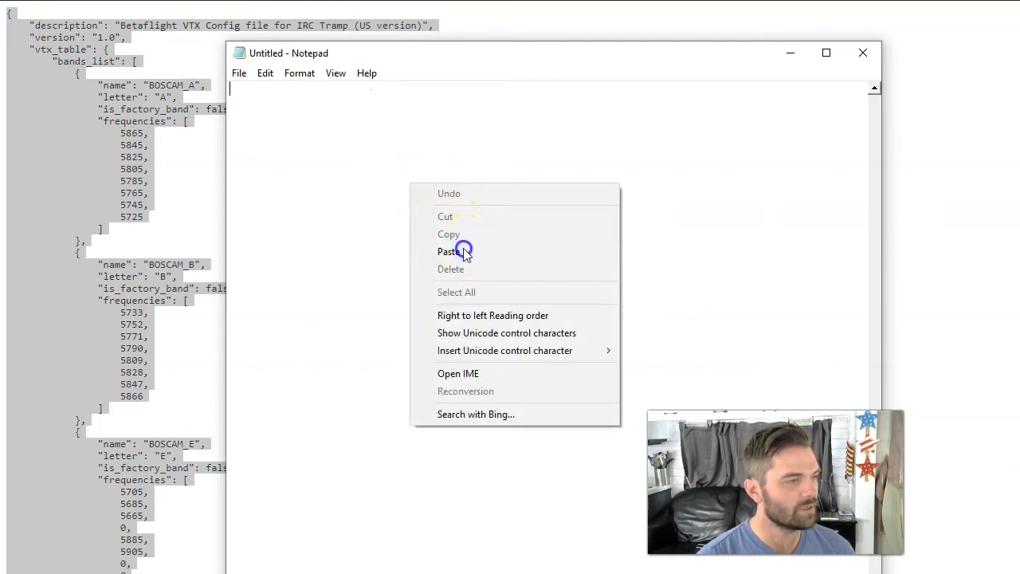
left_click(446, 251)
left_click(239, 72)
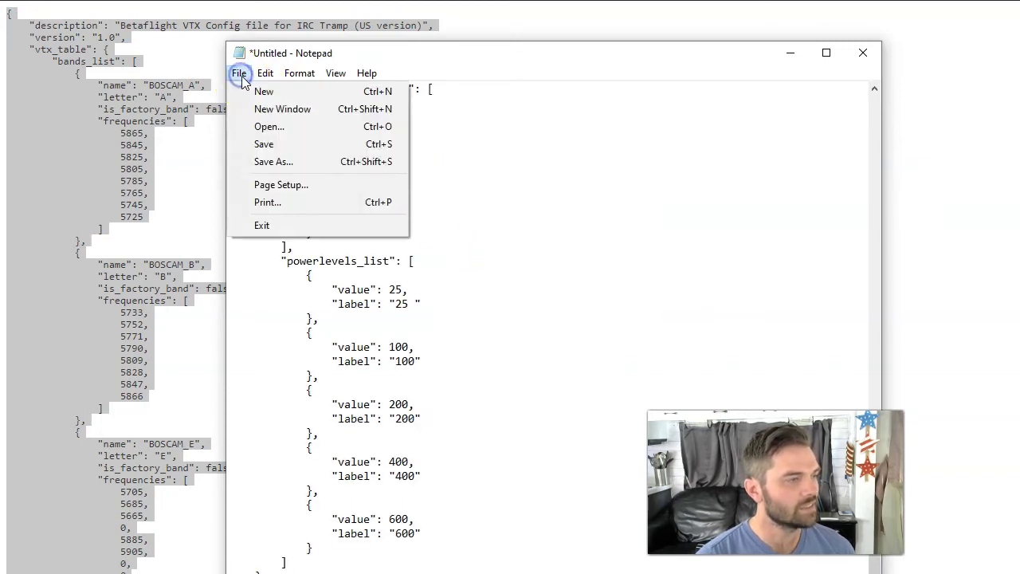
left_click(275, 161)
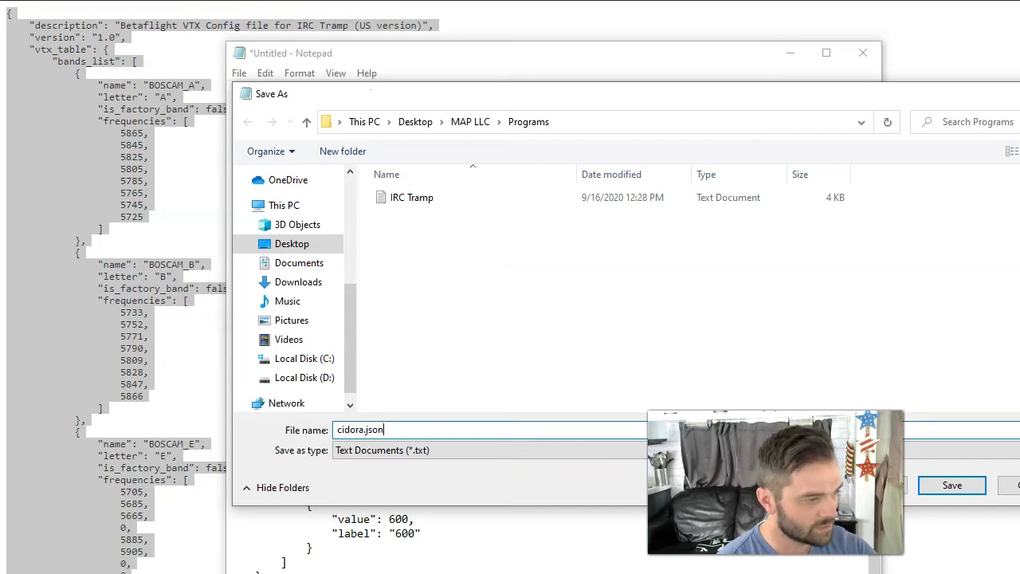
left_click(490, 450)
left_click(474, 475)
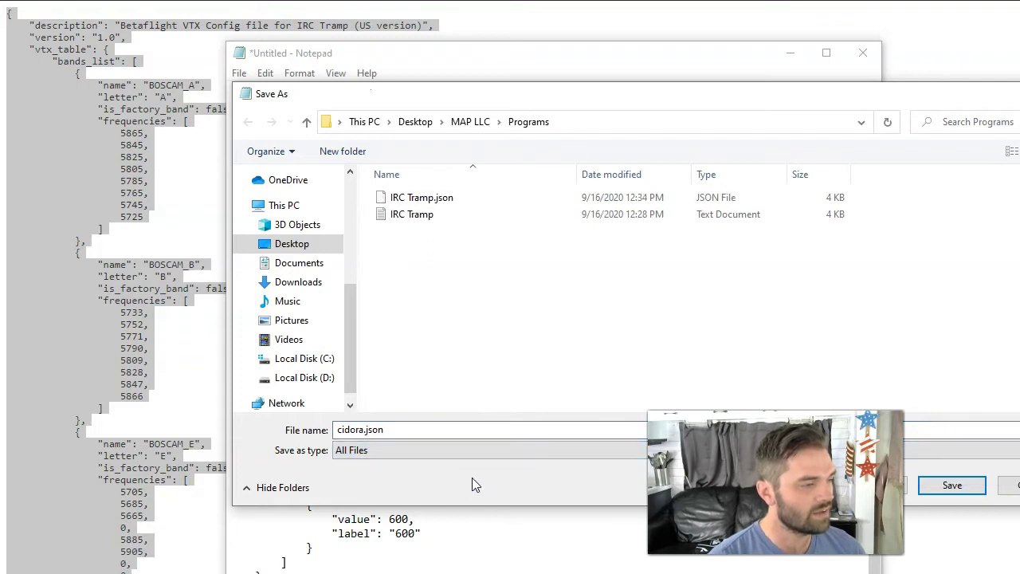
left_click(953, 486)
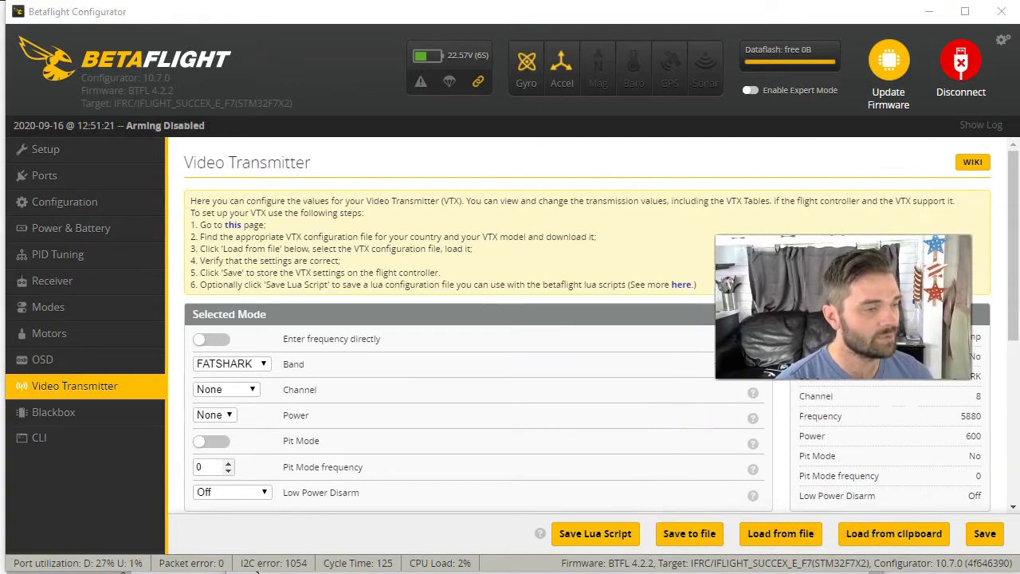
Load cidora.json as the VTX configuration using Load from file
left_click(782, 534)
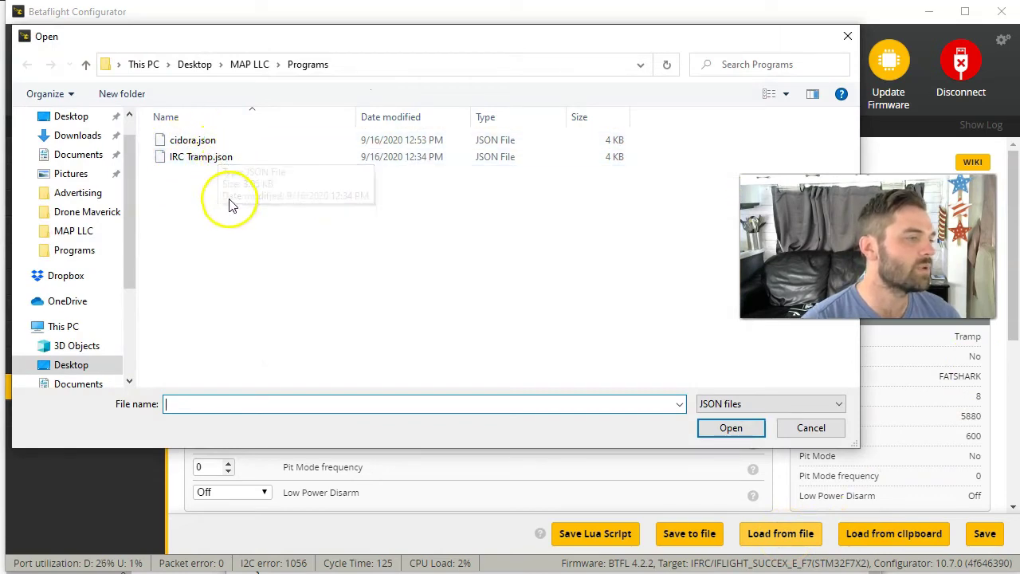
left_click(214, 148)
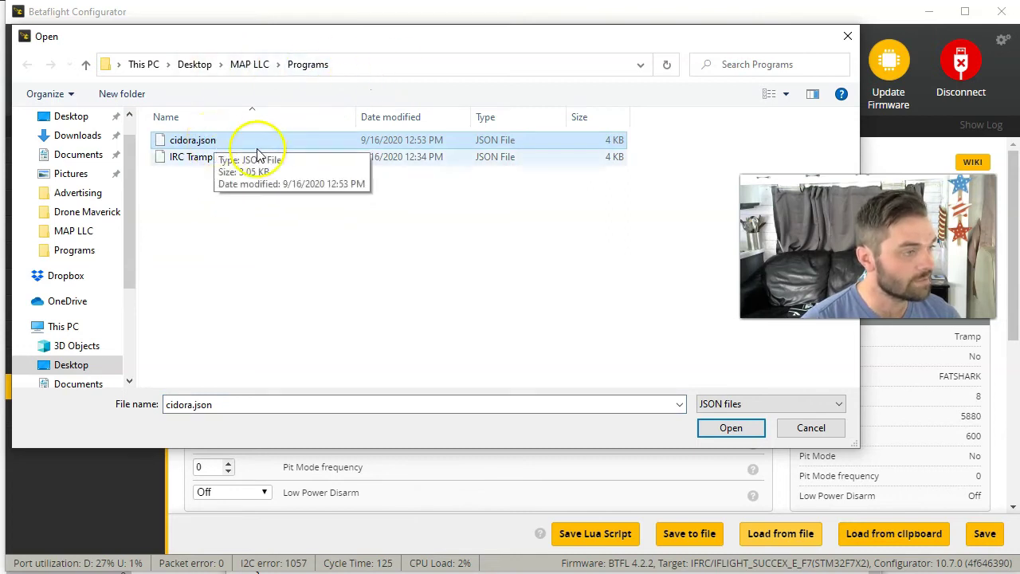
left_click(722, 428)
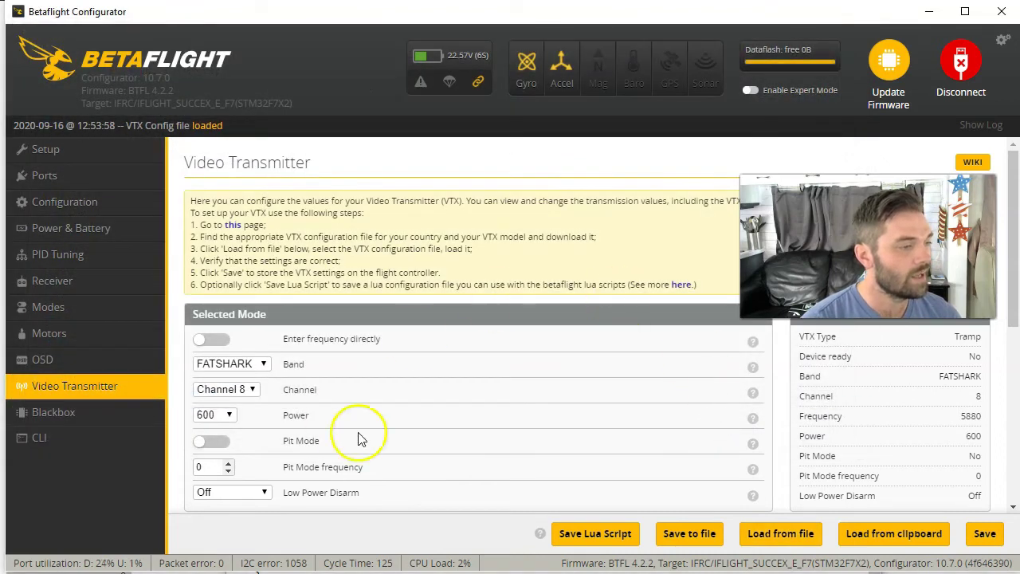
Confirm the band stays FATSHARK and save the VTX table to the flight controller
scroll(451, 371, "down", 2)
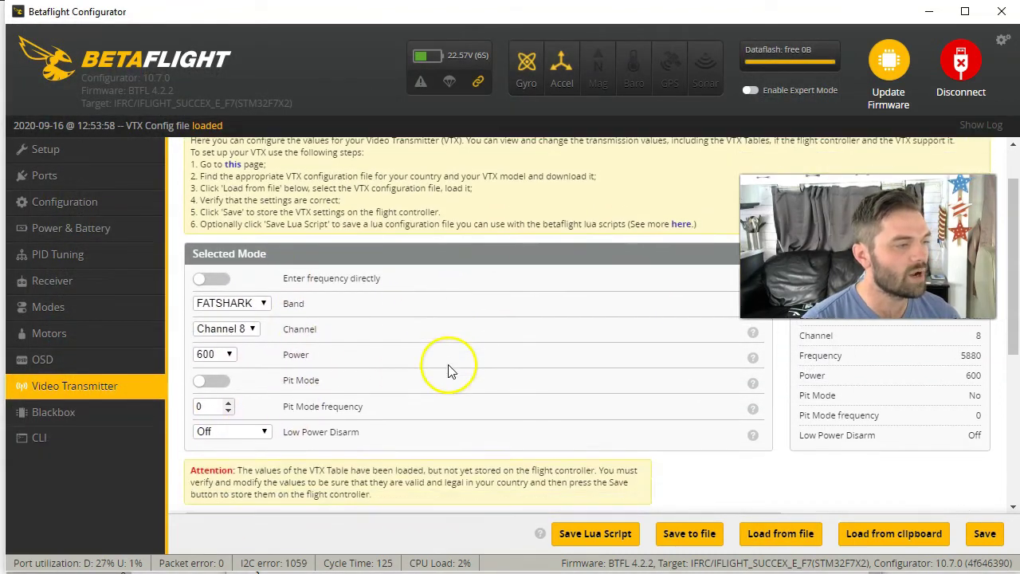
left_click(248, 205)
left_click(248, 205)
scroll(494, 336, "down", 2)
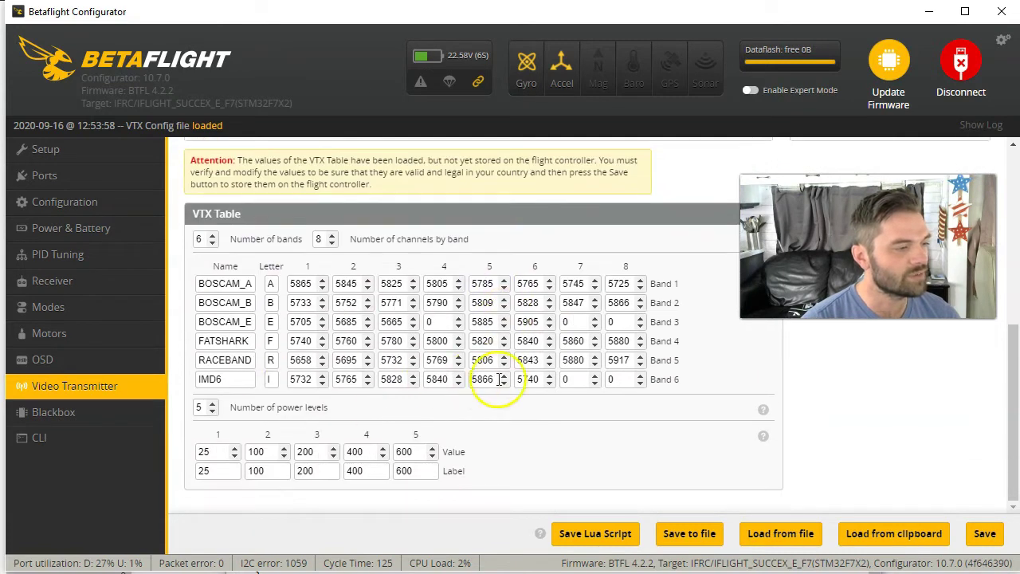
left_click(990, 538)
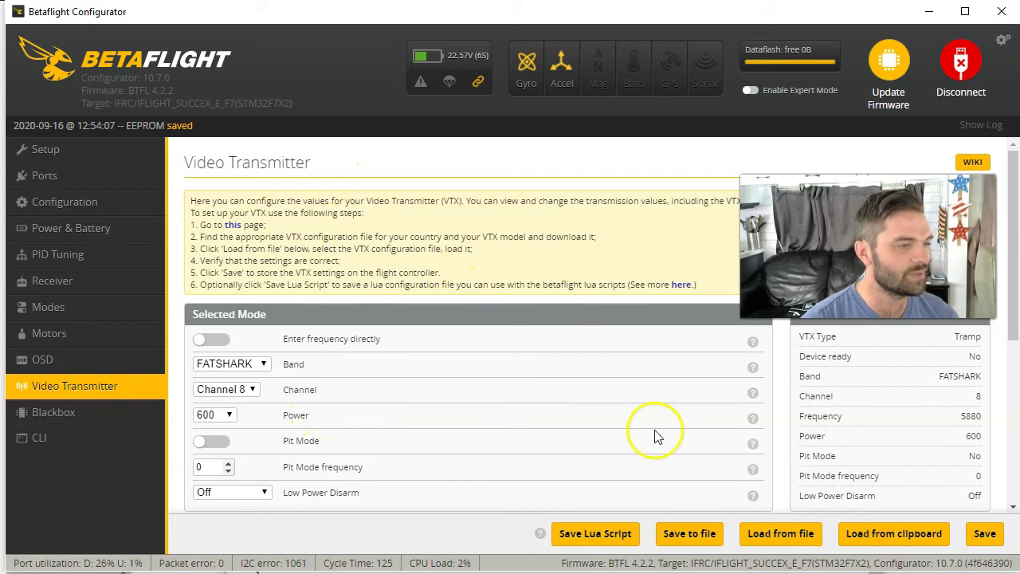
Verify the saved settings keep band FATSHARK and power 600
left_click(263, 365)
left_click(263, 365)
left_click(231, 415)
left_click(231, 414)
scroll(592, 348, "down", 4)
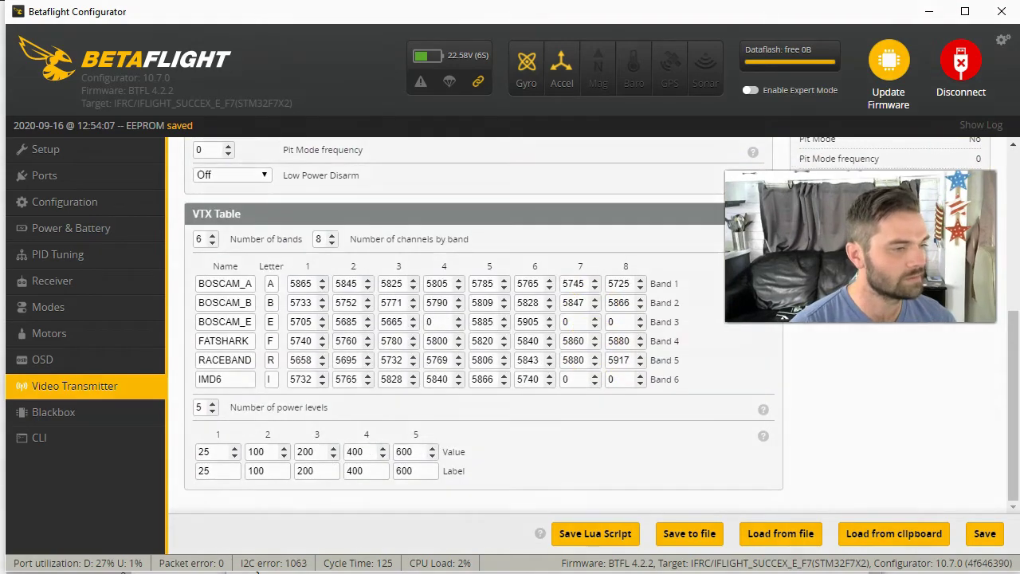